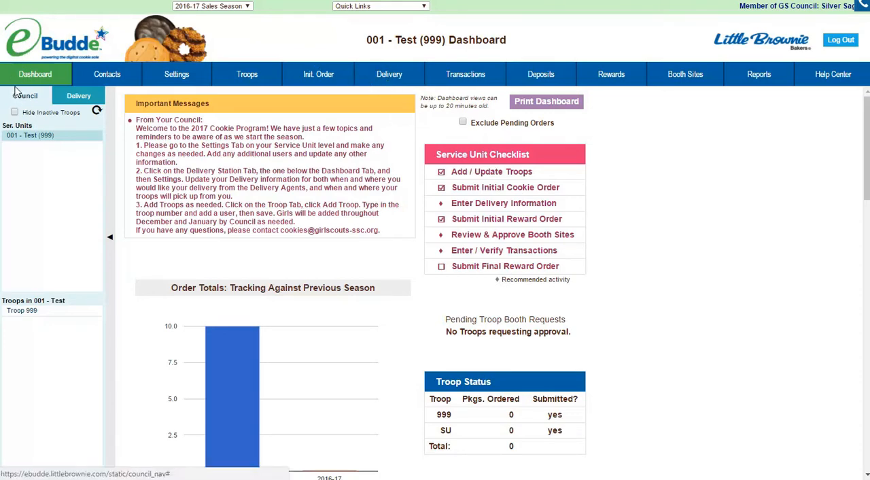
Open the settings of the Test 999 delivery station for editing
click(78, 97)
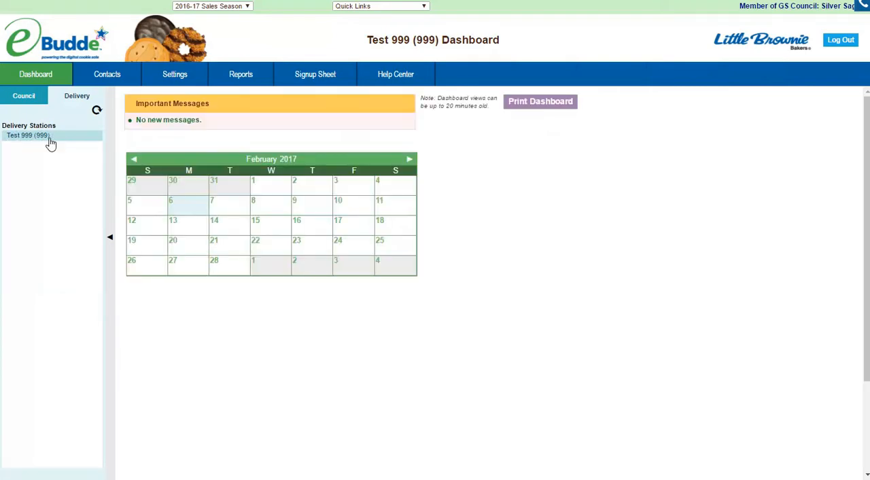
click(178, 75)
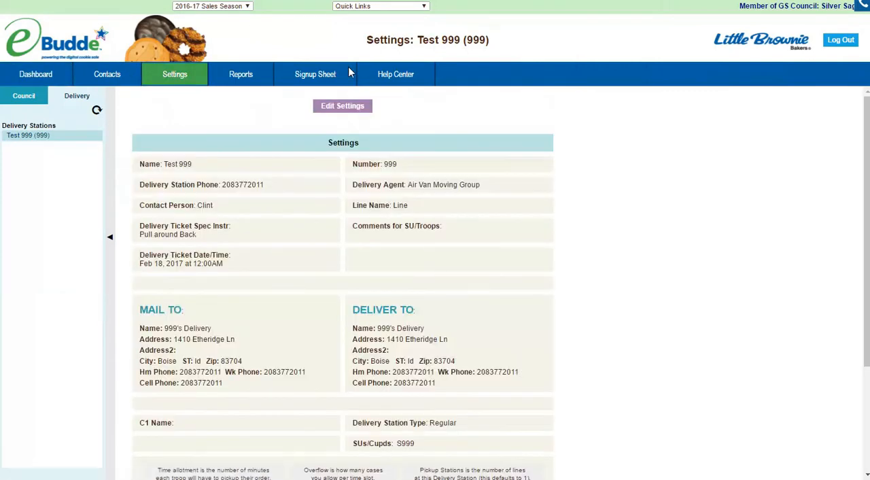
click(349, 109)
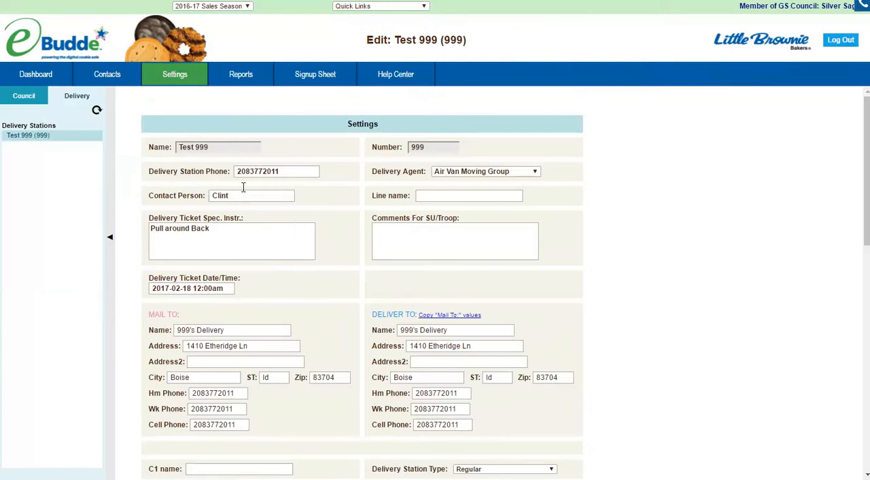
Replace the delivery ticket special instructions with "Dead end street, no large trucks."
triple_click(230, 232)
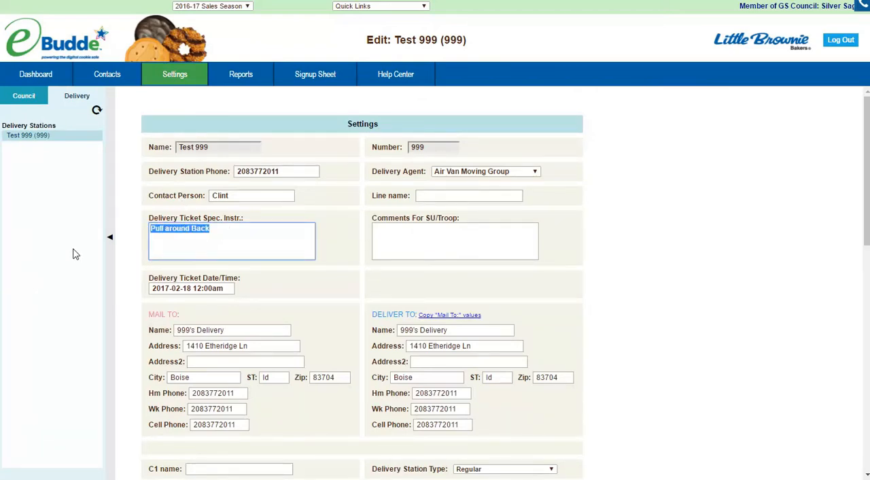
text(D)
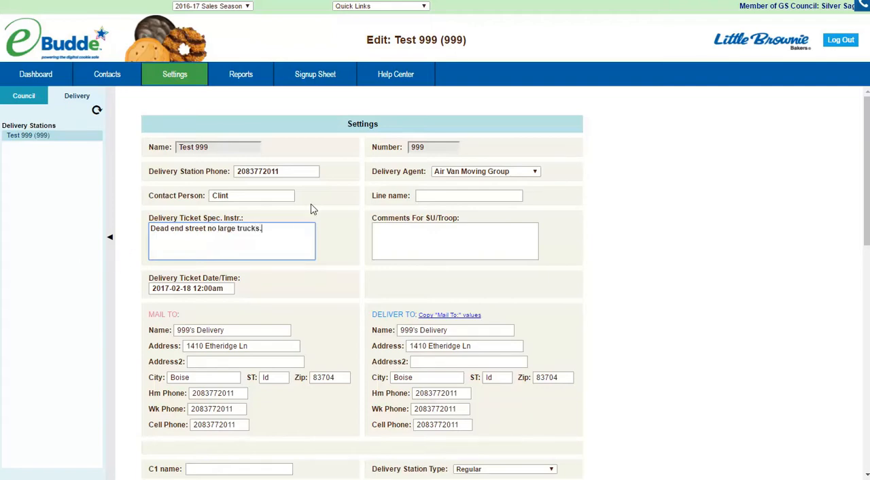
click(204, 228)
text(,)
key(BackSpace)
key(Right)
text(,)
click(177, 287)
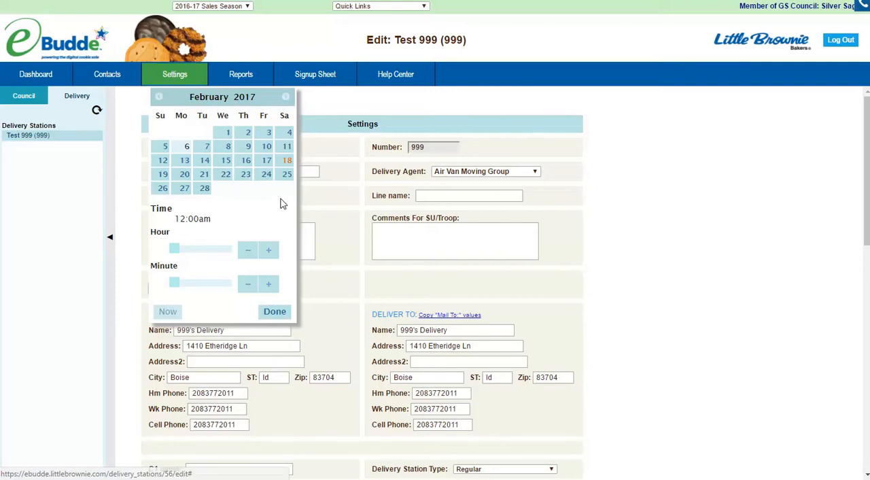
click(287, 161)
drag(175, 249, 208, 259)
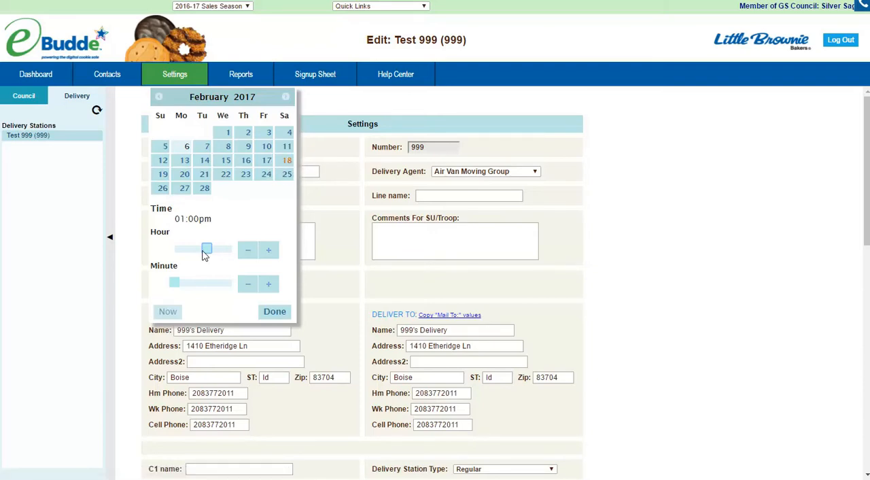
mouse_move(208, 253)
mouse_down()
mouse_move(176, 253)
mouse_move(215, 254)
mouse_move(175, 252)
mouse_move(210, 254)
mouse_move(181, 253)
mouse_move(203, 253)
mouse_up()
click(274, 312)
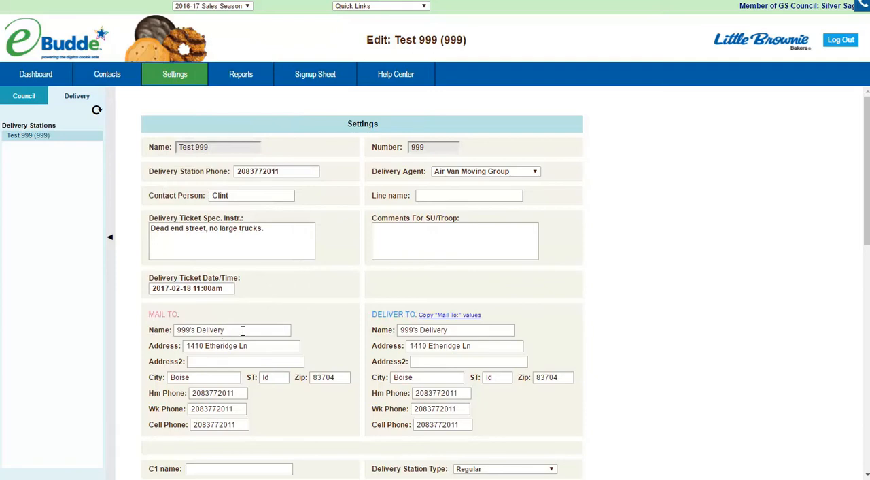
Set the known delivery date for the station's troop pickups to 2017-02-19
drag(243, 330, 181, 331)
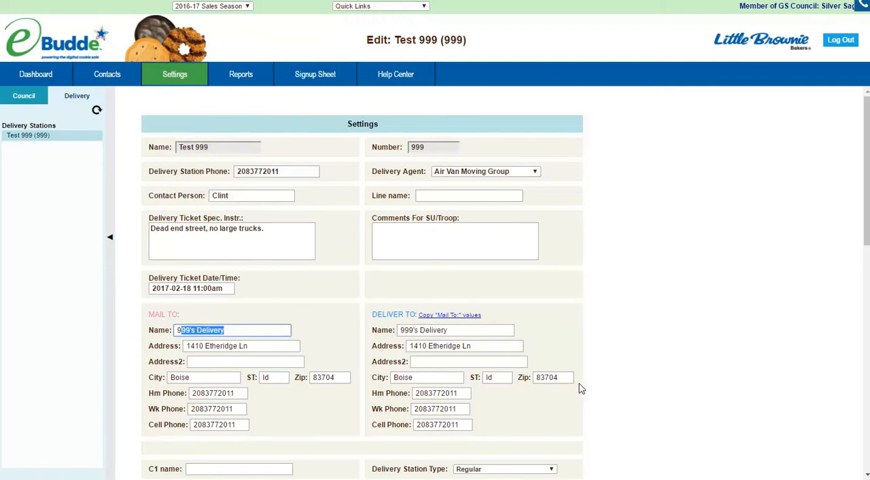
scroll(596, 353, down, 2)
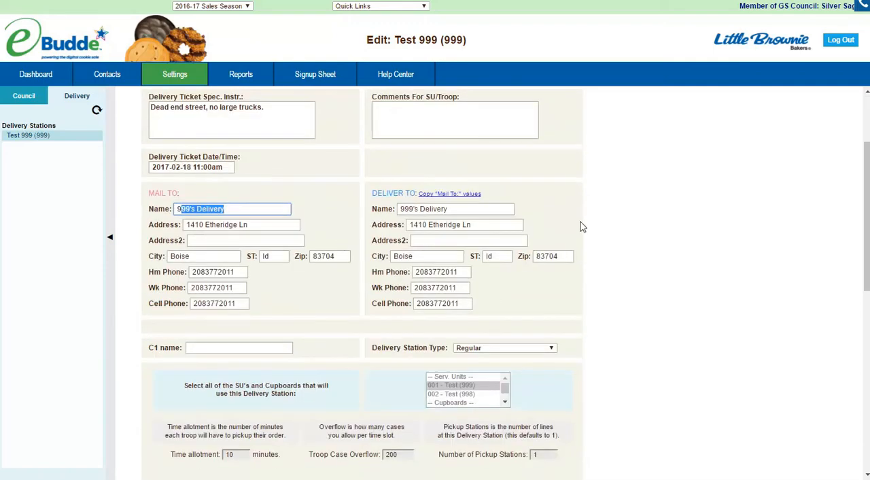
scroll(617, 296, down, 2)
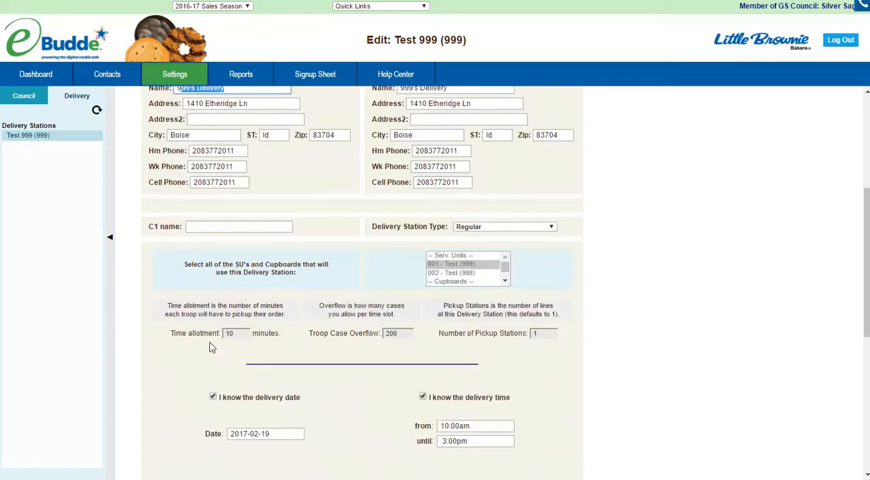
scroll(323, 286, down, 2)
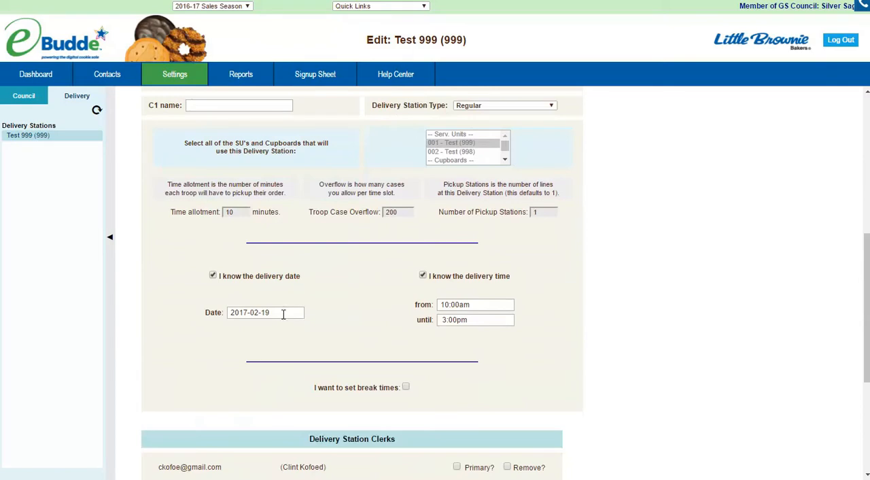
click(290, 312)
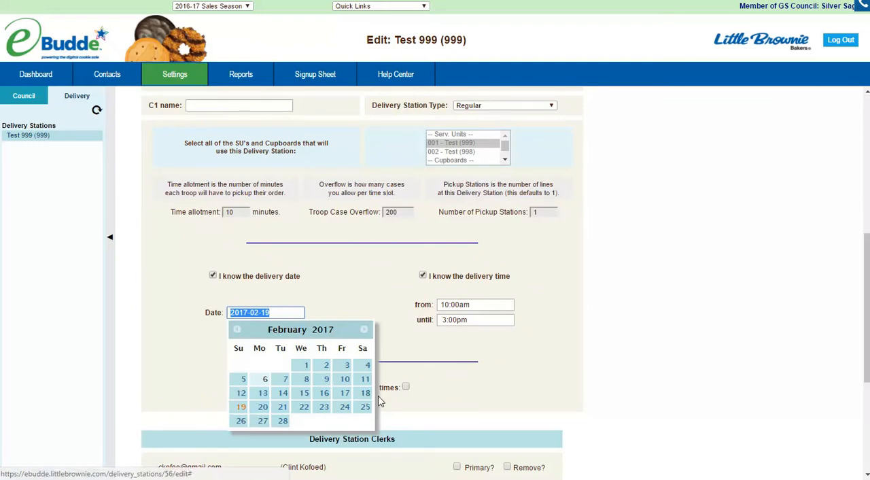
click(241, 407)
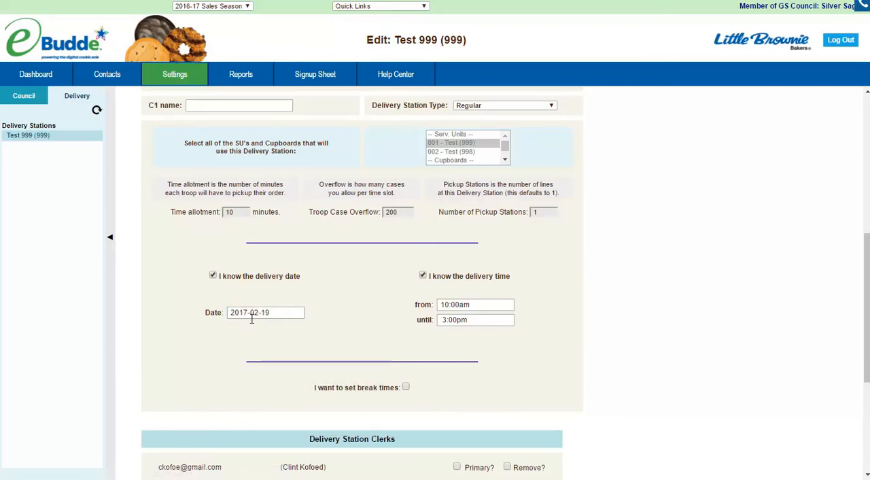
Set the station's delivery time to run from 09:00 am until 02:00 pm
click(487, 304)
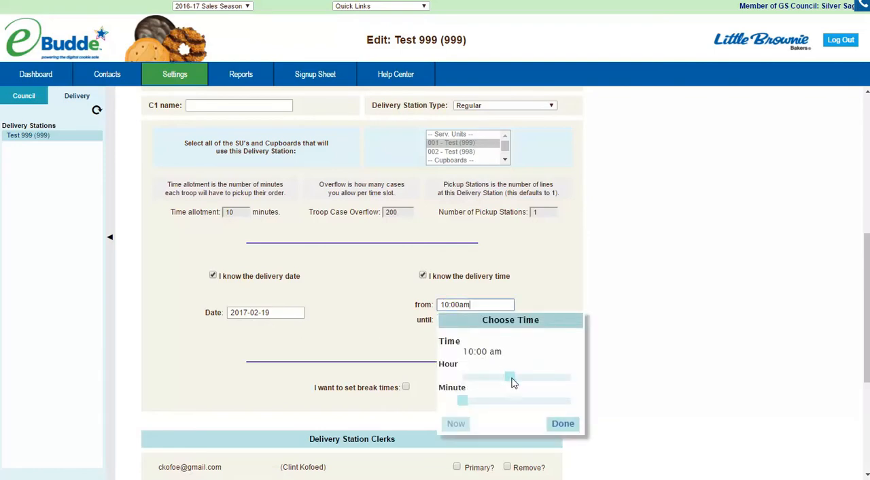
mouse_move(513, 378)
mouse_down()
mouse_move(499, 379)
mouse_move(507, 382)
mouse_up()
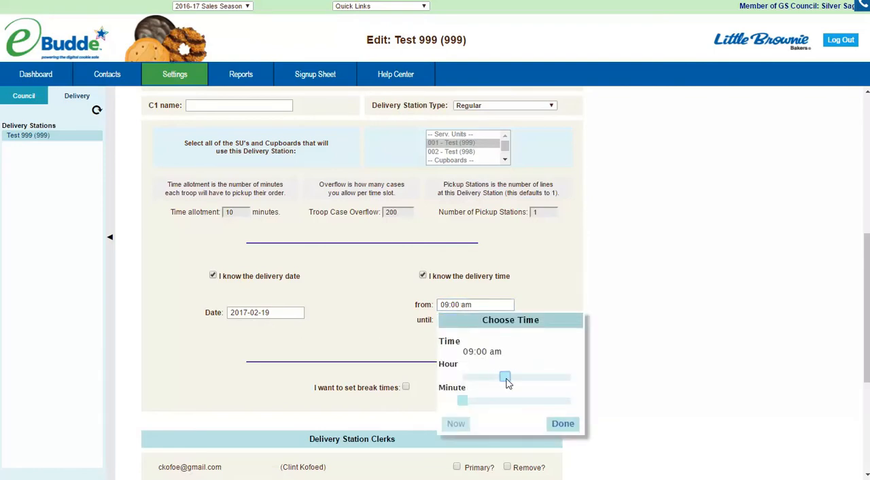
click(561, 423)
click(477, 321)
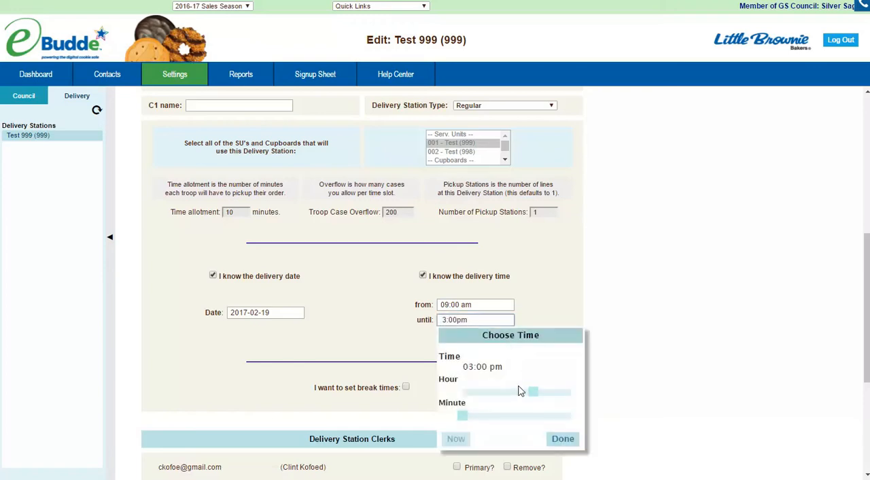
drag(531, 393, 528, 395)
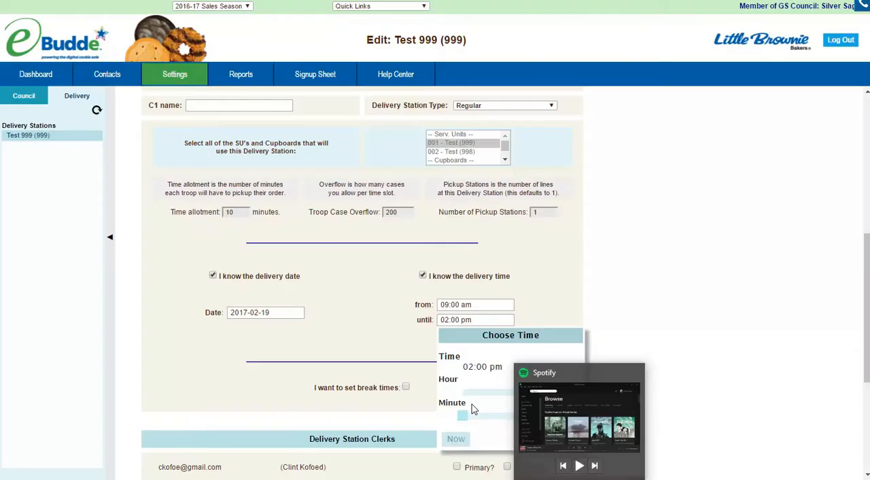
click(563, 439)
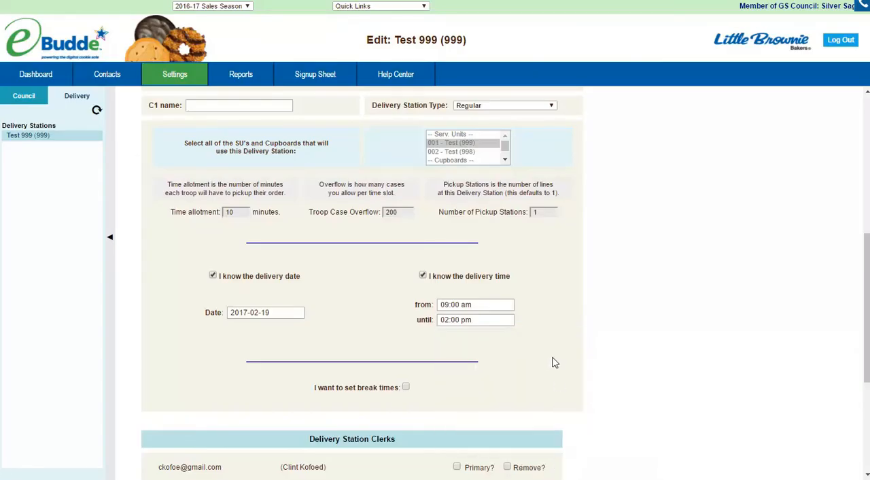
Review the remaining delivery station fields and save the updated settings
scroll(554, 357, down, 3)
scroll(551, 347, up, 1)
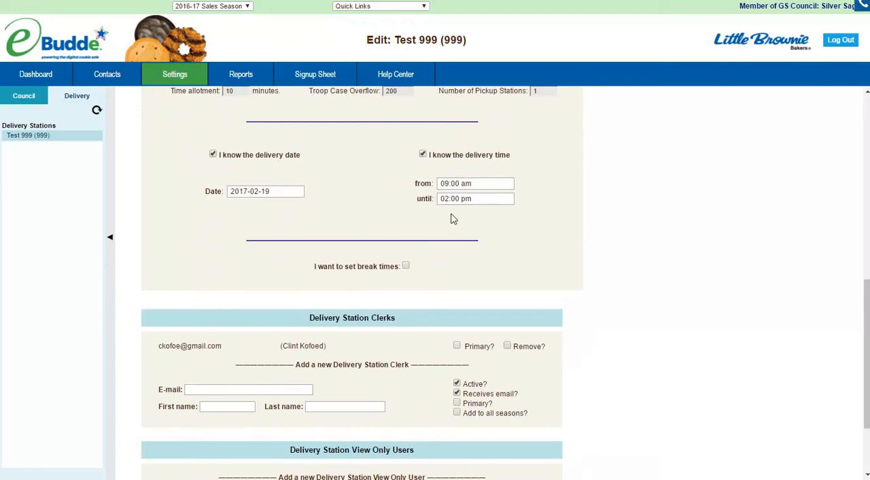
scroll(510, 217, up, 10)
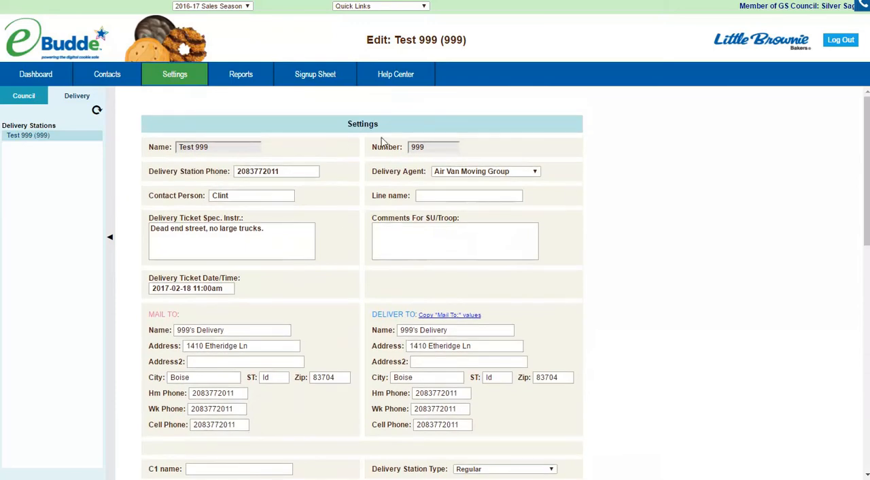
scroll(652, 290, down, 10)
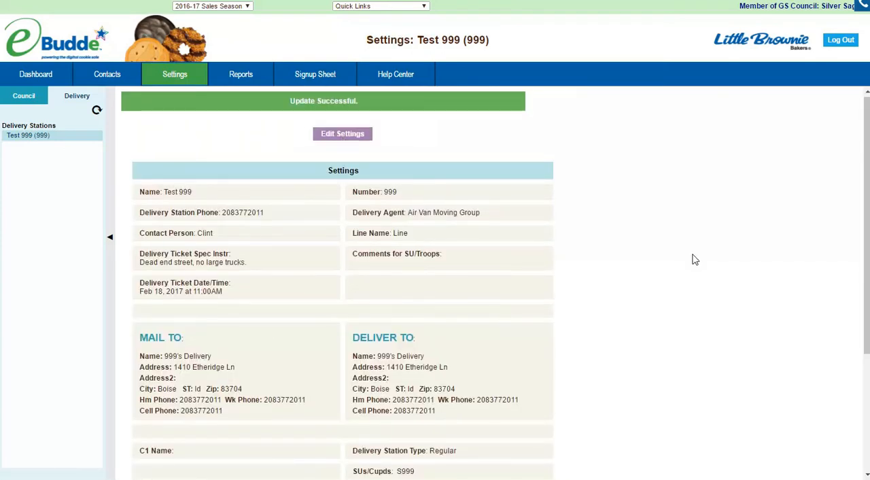
scroll(698, 253, down, 3)
scroll(693, 257, up, 3)
Return to the council view and open the delivery sheet of Troop 999
click(21, 102)
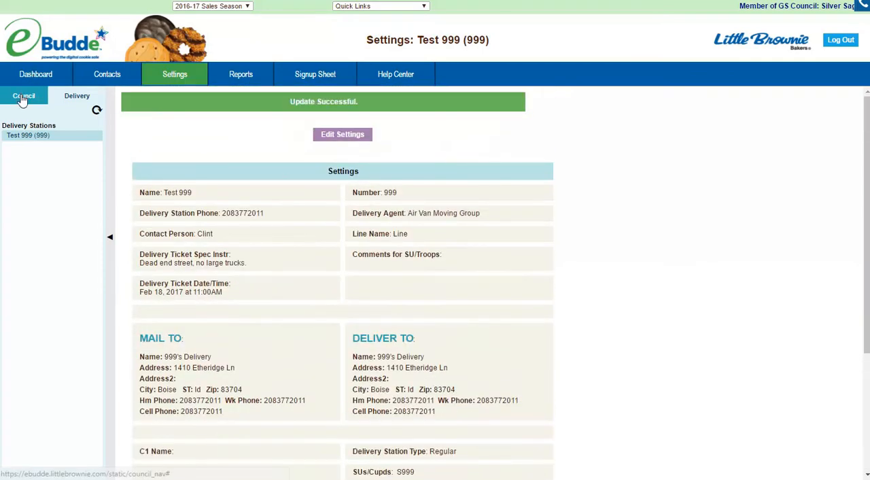
click(23, 311)
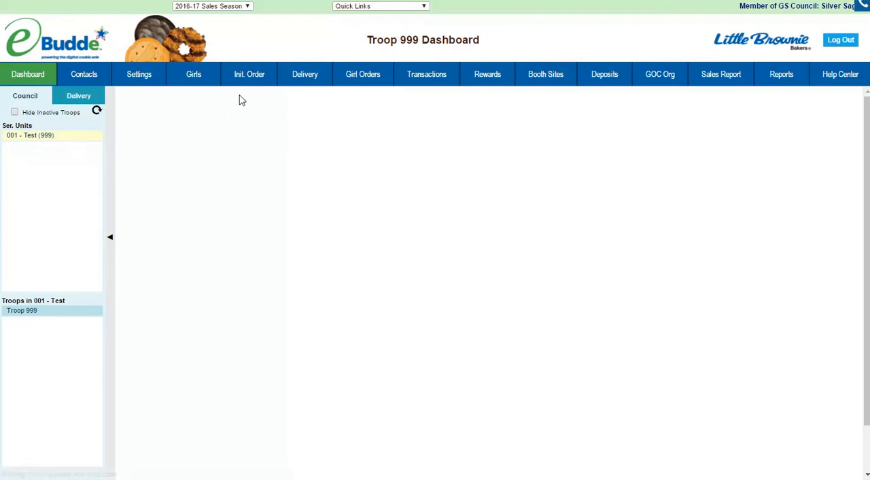
click(312, 75)
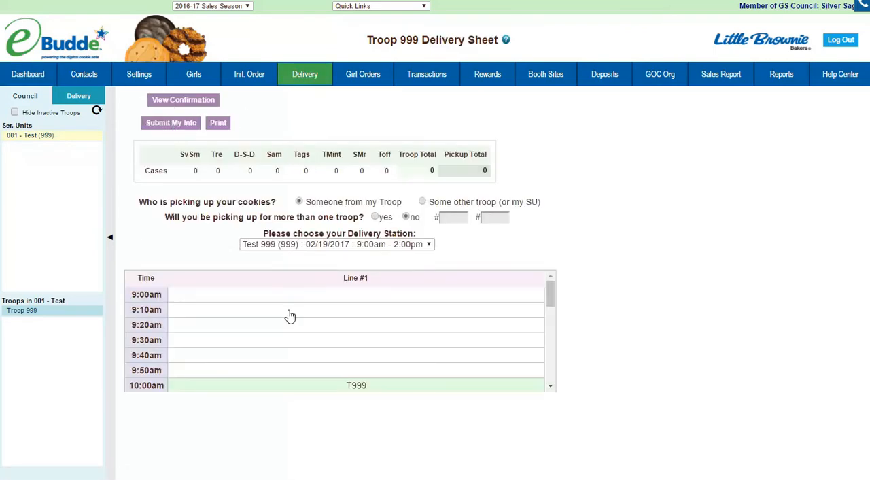
Assign Troop 999 to the 9:40am pickup slot on Line #1 and submit its delivery info
click(311, 356)
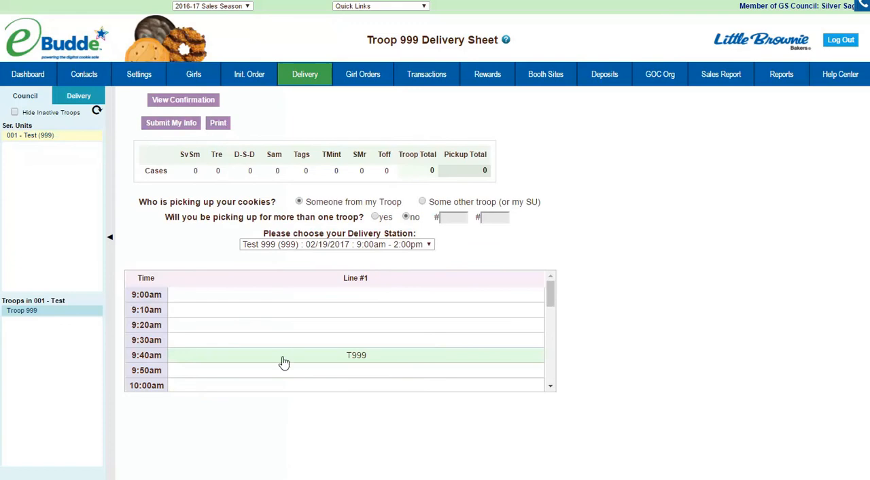
click(170, 123)
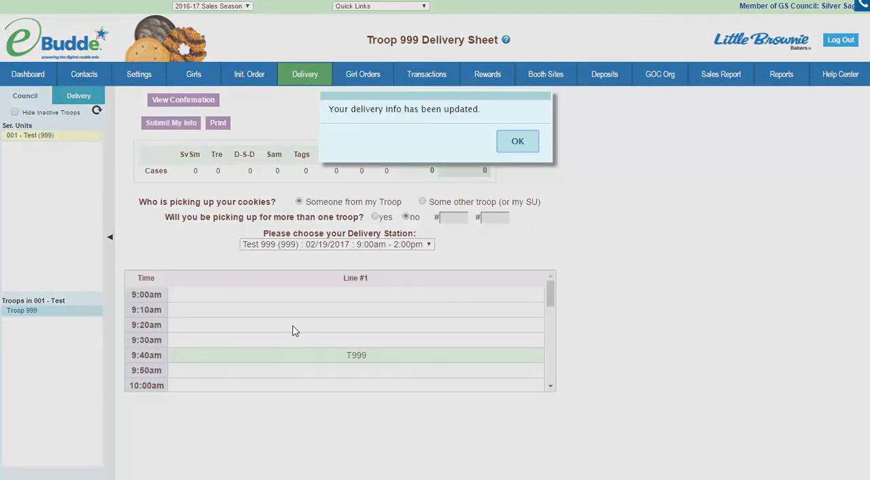
click(516, 142)
Review Troop 999's pickup confirmation page and return to the 001 - Test service unit dashboard
click(184, 100)
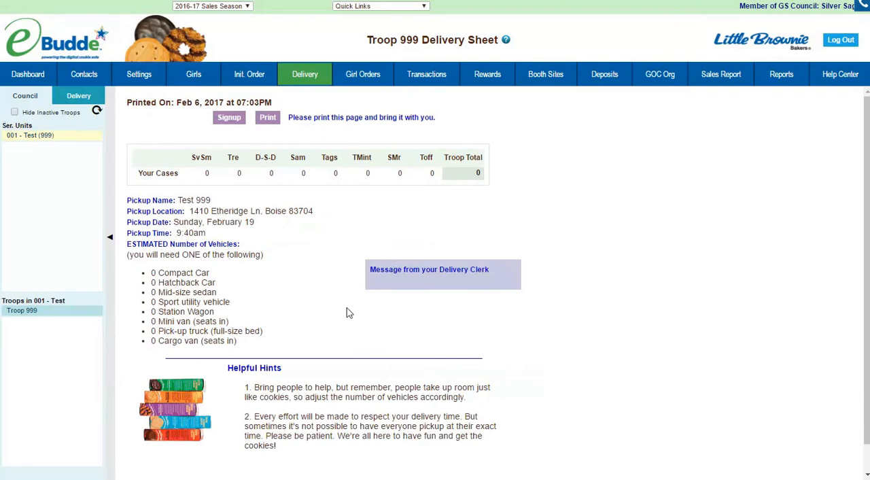
scroll(116, 301, down, 1)
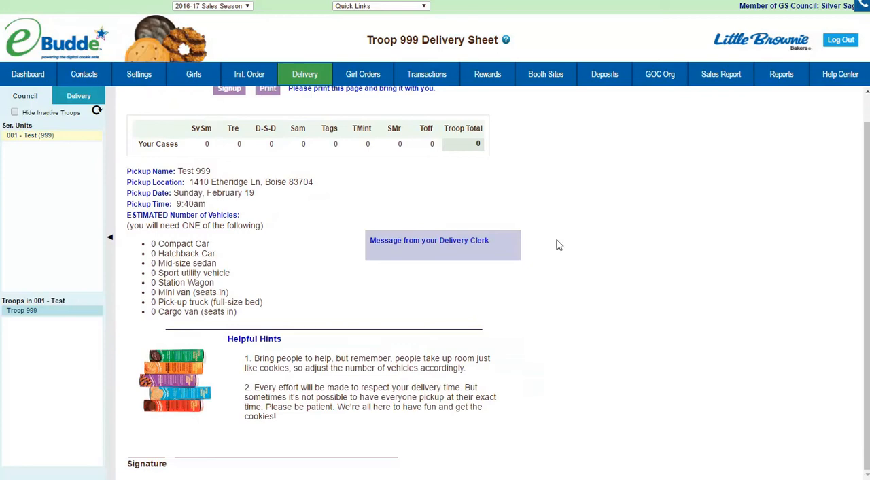
scroll(578, 251, up, 1)
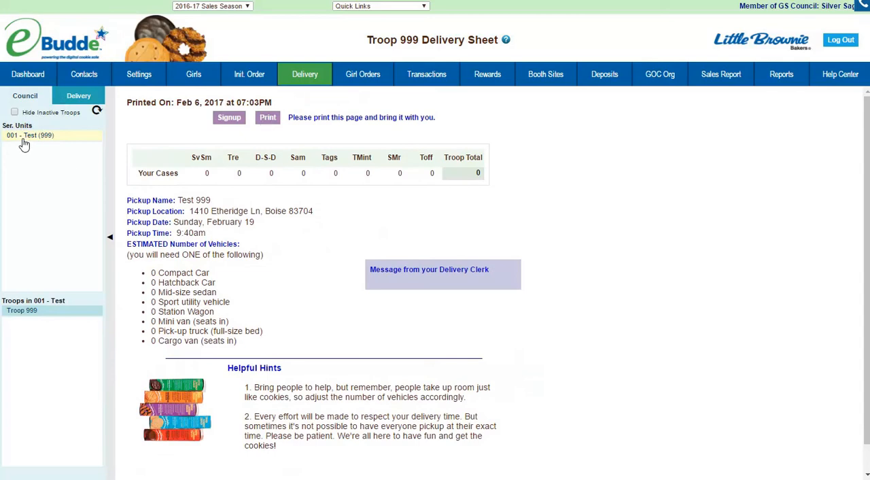
click(79, 97)
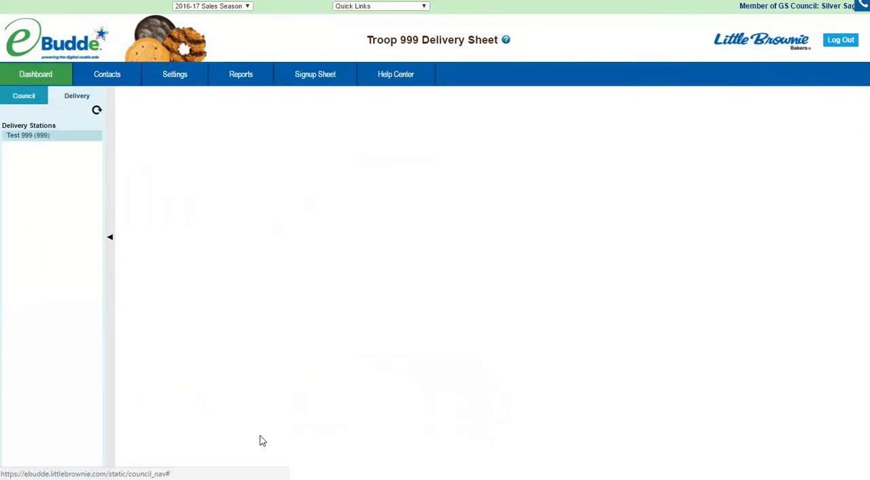
click(24, 97)
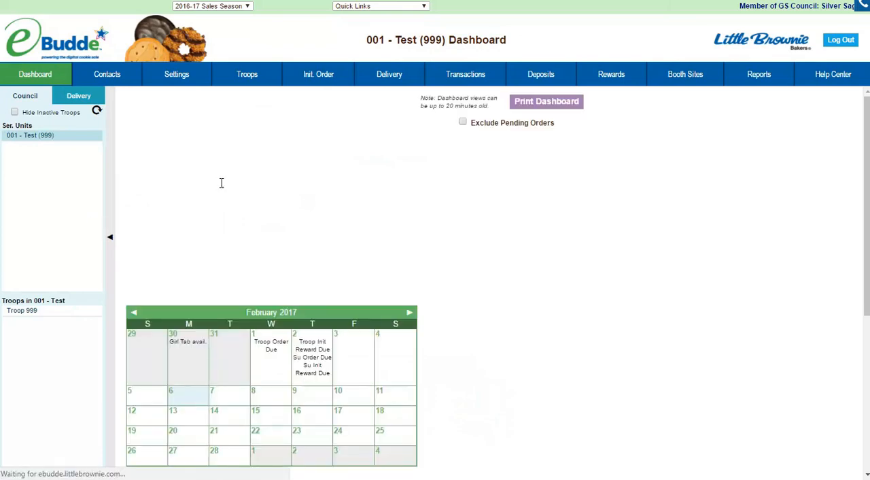
Switch to the Delivery Schedule Requests workbook in Excel and review the delivery dates and times on the Air Van sheet
mouse_move(401, 478)
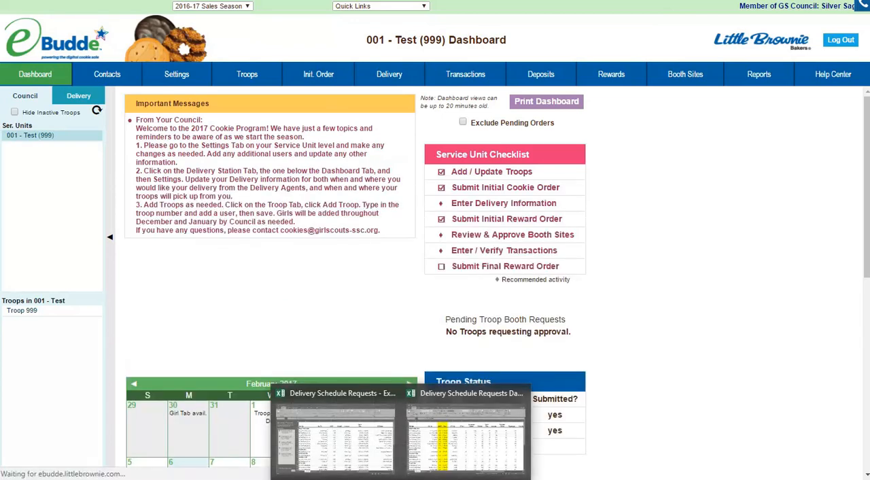
click(455, 394)
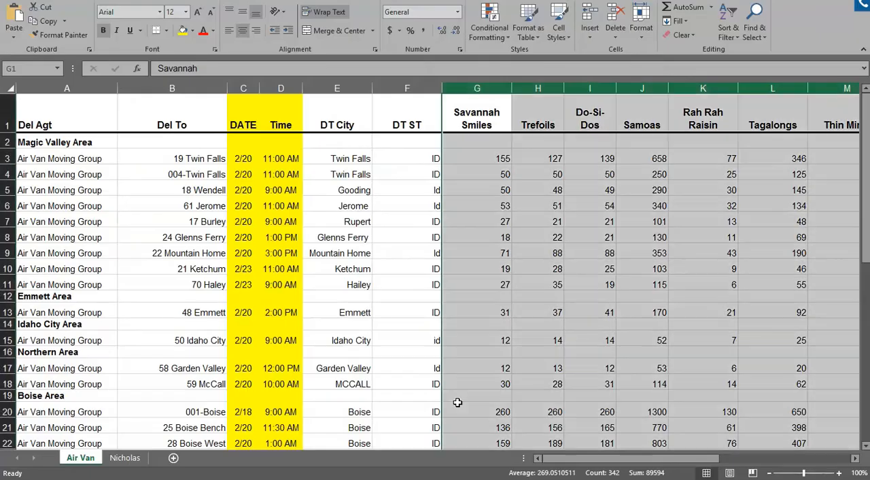
scroll(405, 219, down, 2)
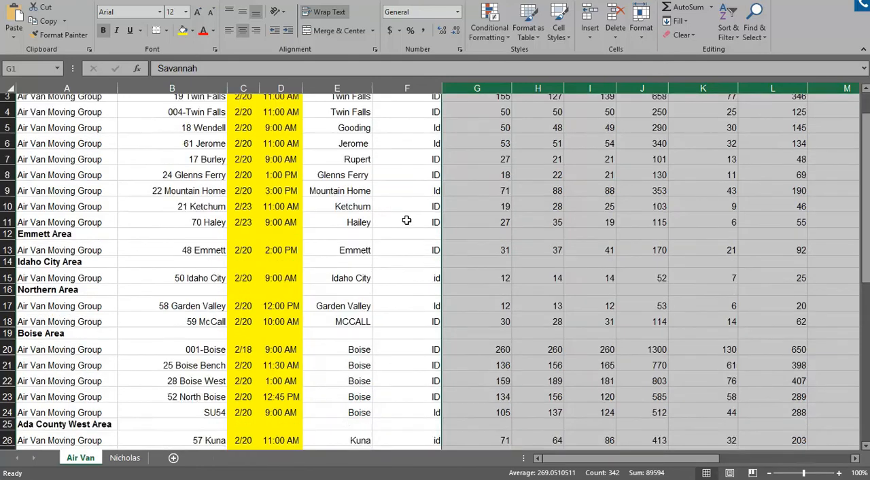
scroll(421, 215, up, 2)
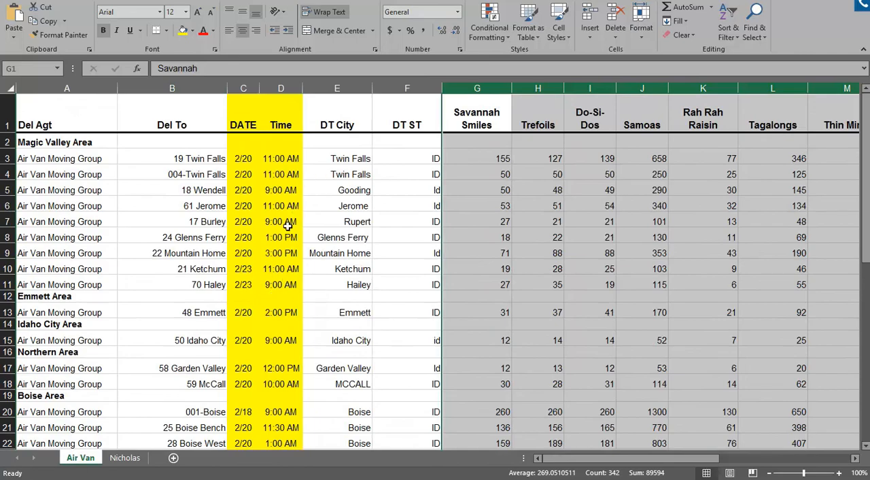
Examine the requested delivery dates and times for every area on the Air Van sheet, from Magic Valley through West Treasure Valley
scroll(277, 228, down, 7)
scroll(275, 232, down, 8)
scroll(276, 238, up, 6)
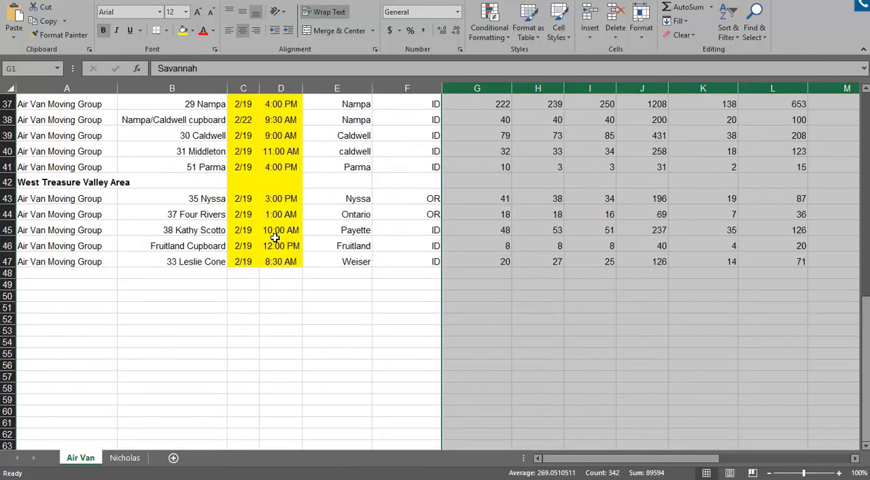
scroll(275, 238, up, 5)
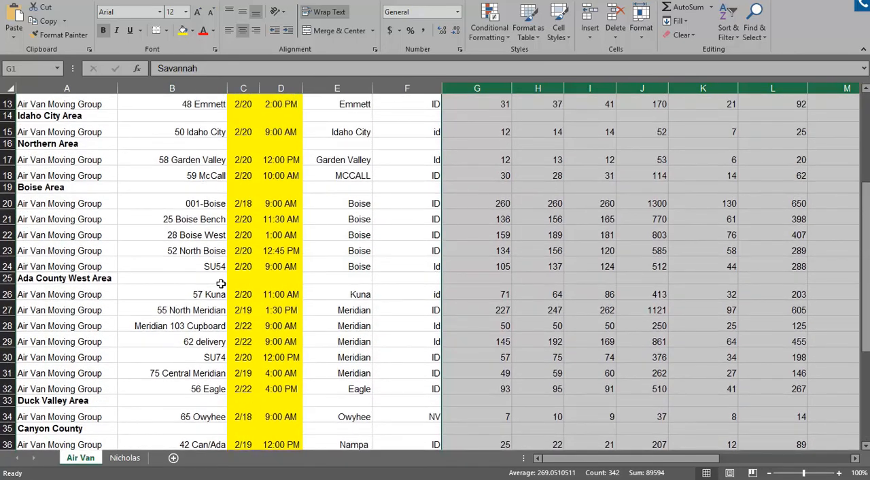
scroll(255, 274, up, 2)
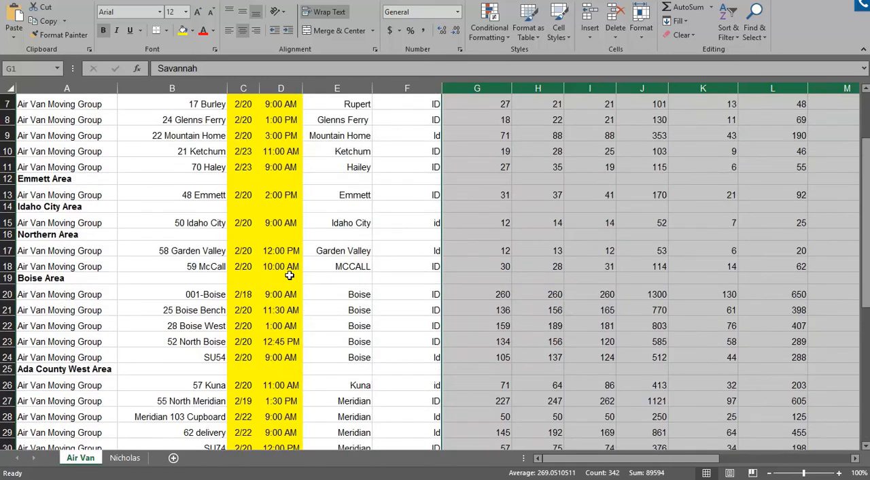
scroll(290, 272, up, 1)
scroll(290, 272, up, 1)
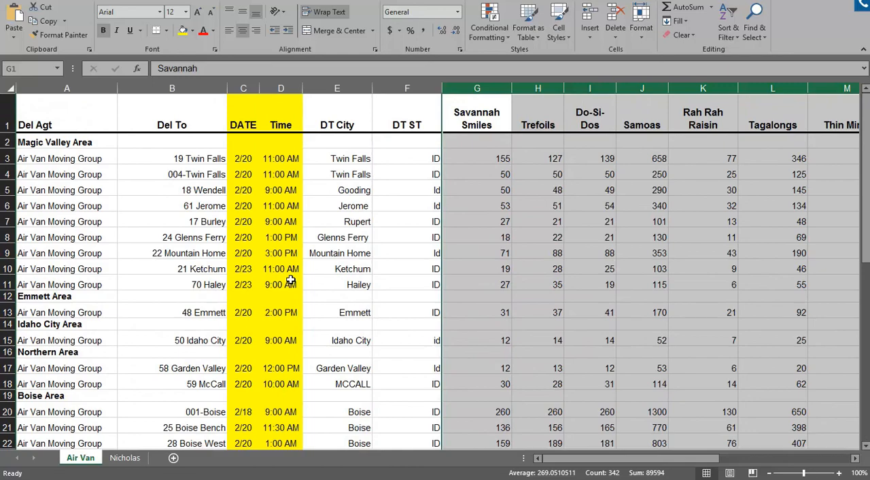
Switch from the Excel workbook back to the 001 - Test service unit dashboard in eBudde in Chrome
mouse_move(338, 479)
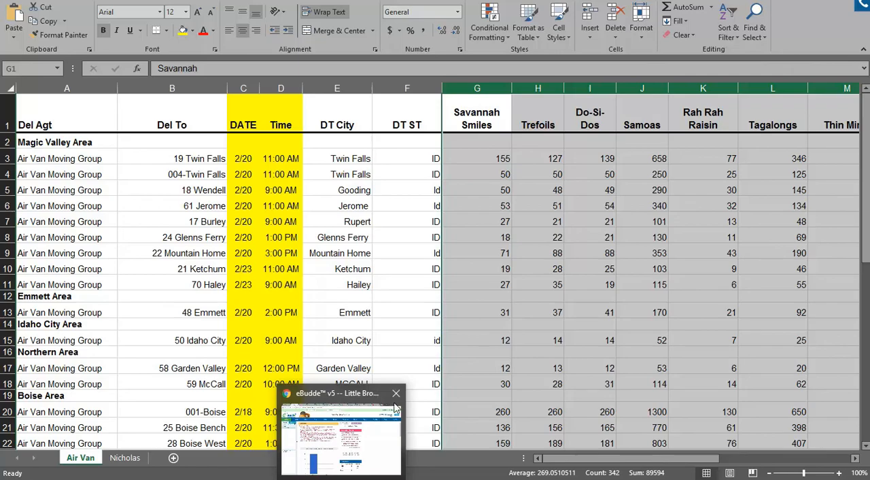
mouse_move(337, 445)
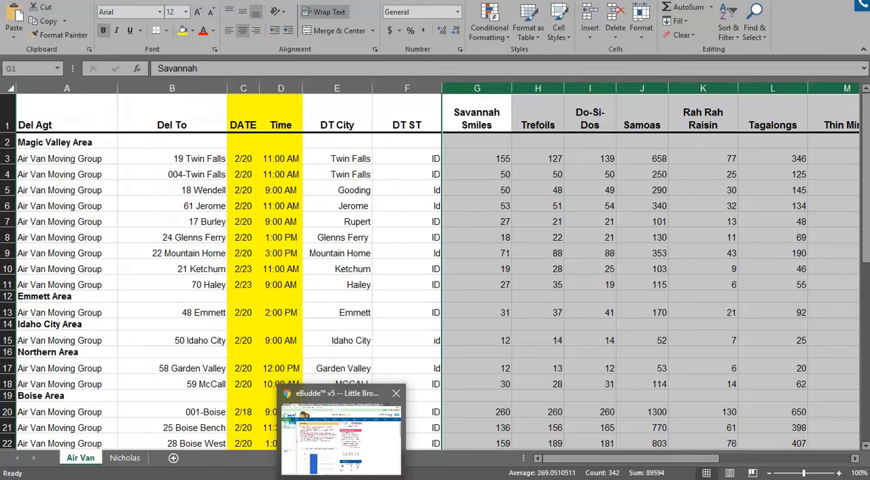
click(340, 439)
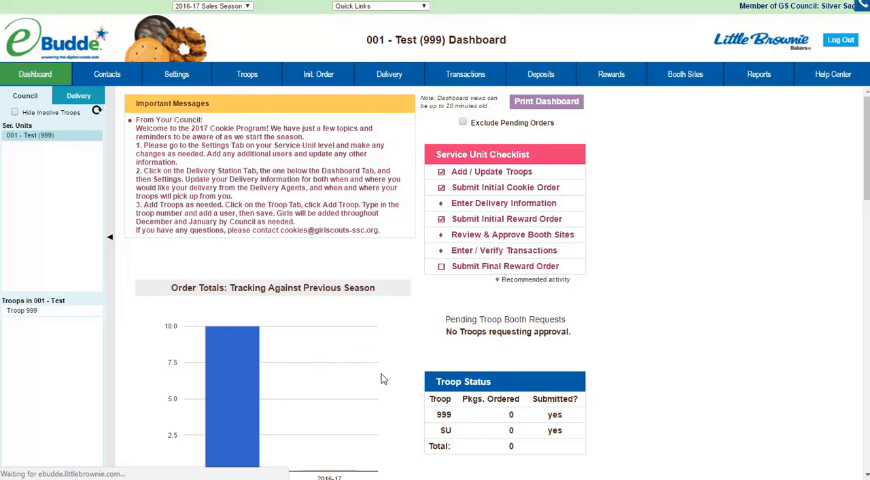